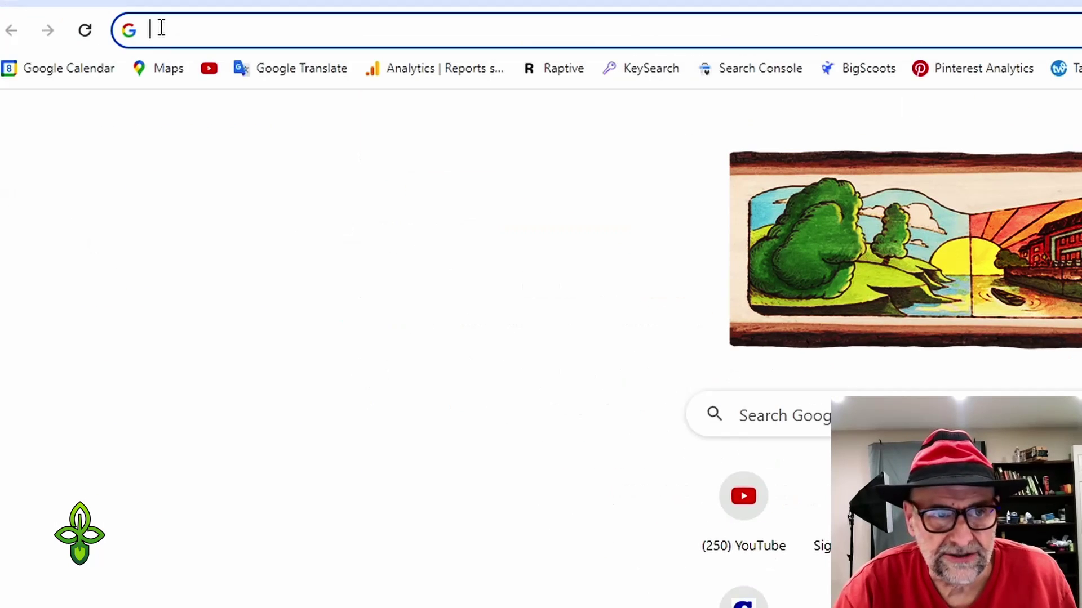
# Load gardenmyths.com in Chrome and open Soil Calculator from the List of Topics.
pyautogui.click(155, 28)
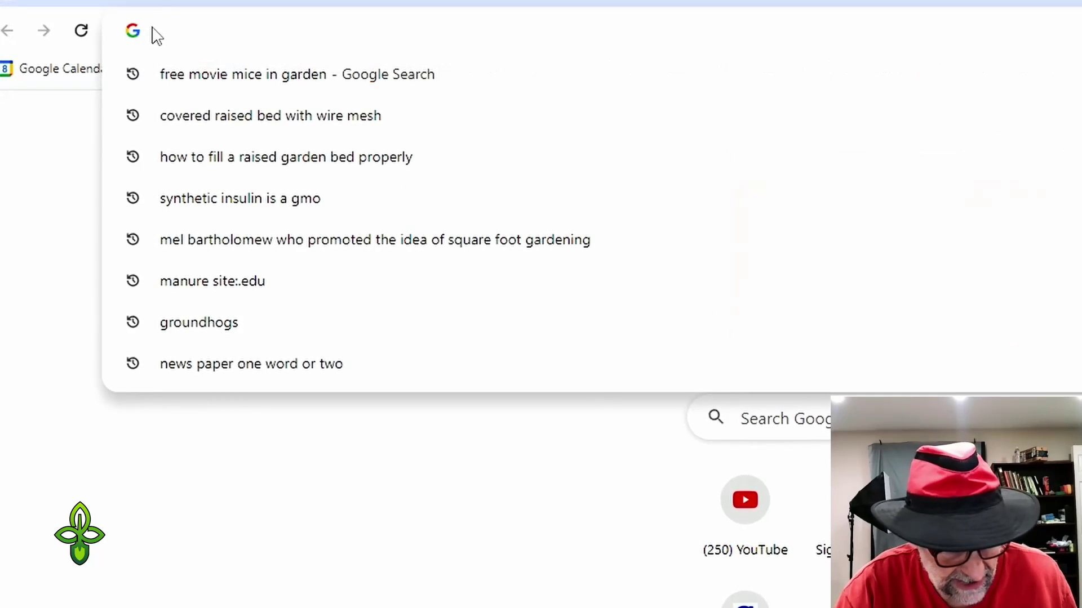
pyautogui.write('g')
pyautogui.press('Right')
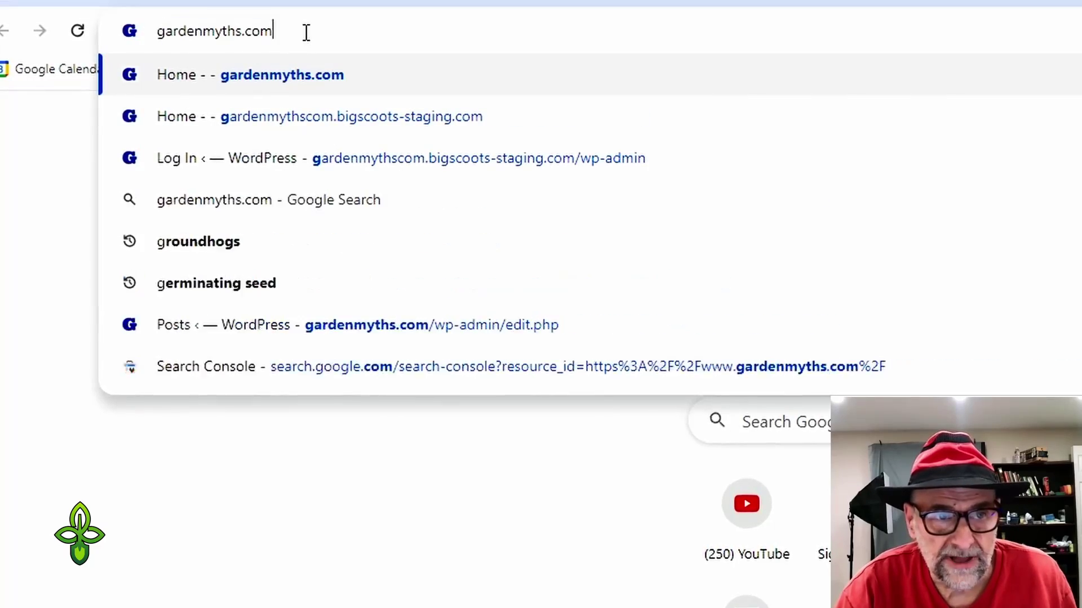
pyautogui.press('Return')
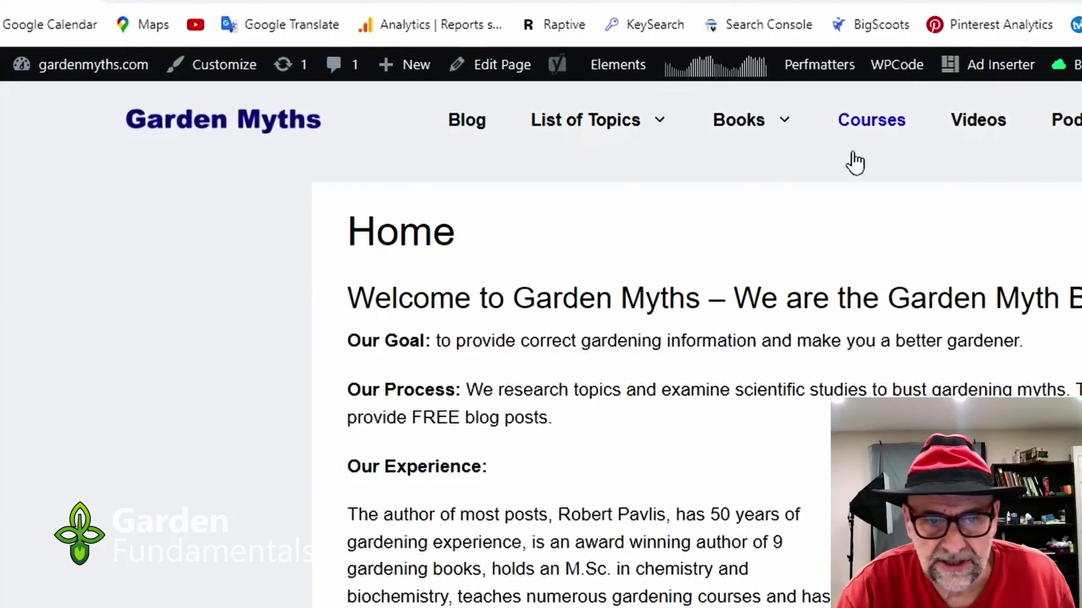
pyautogui.click(590, 135)
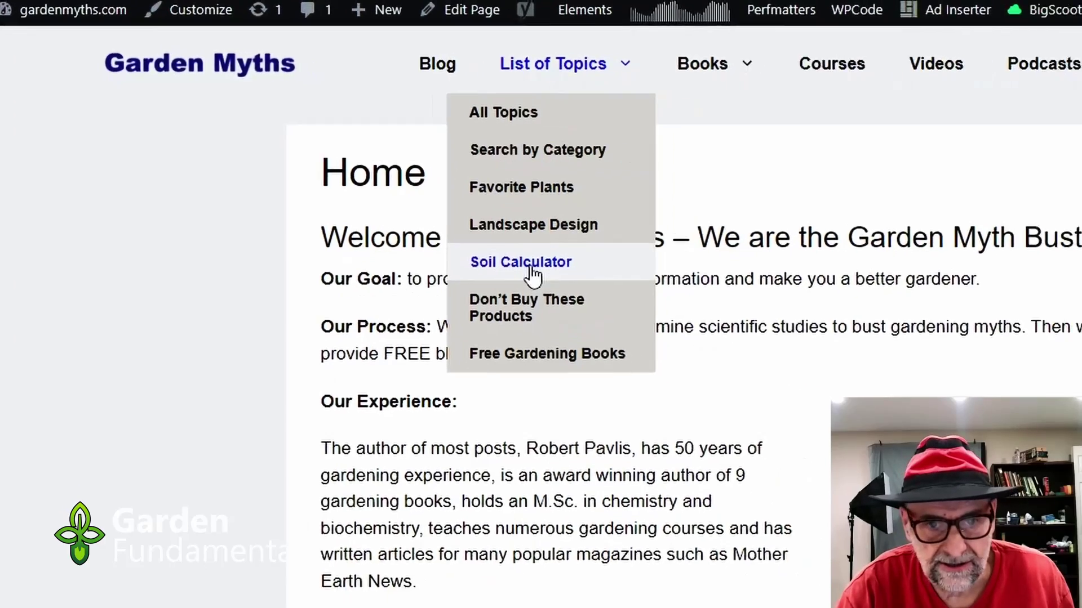
pyautogui.click(565, 282)
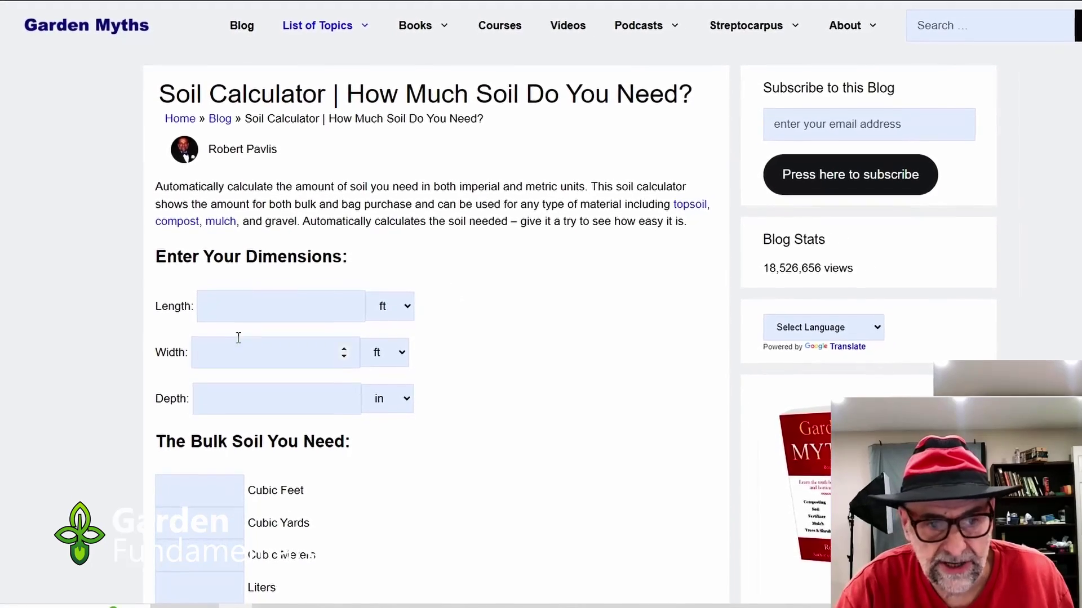
pyautogui.click(289, 488)
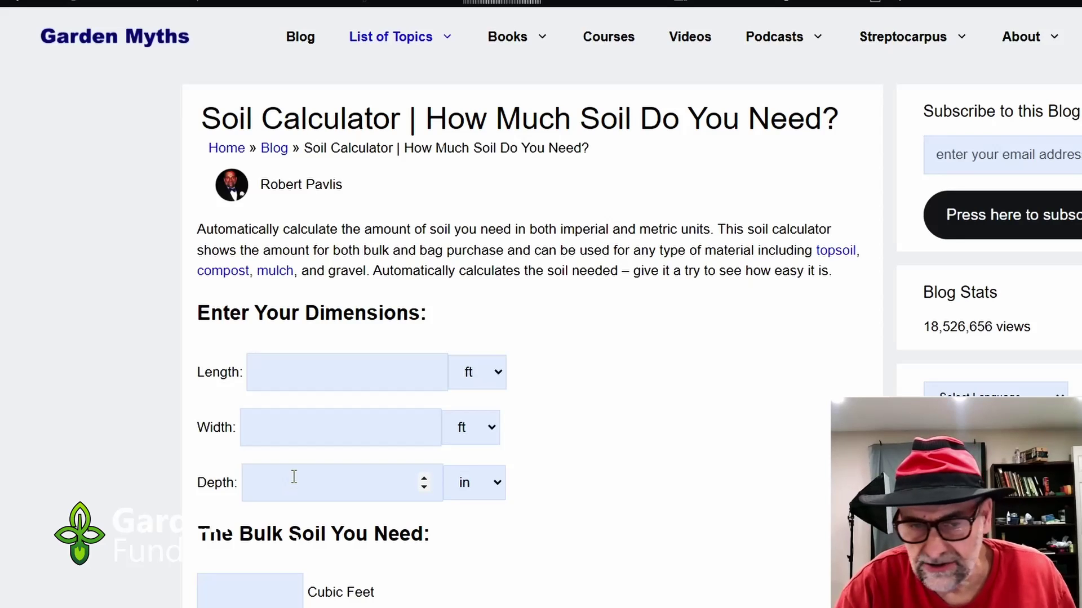
pyautogui.click(498, 375)
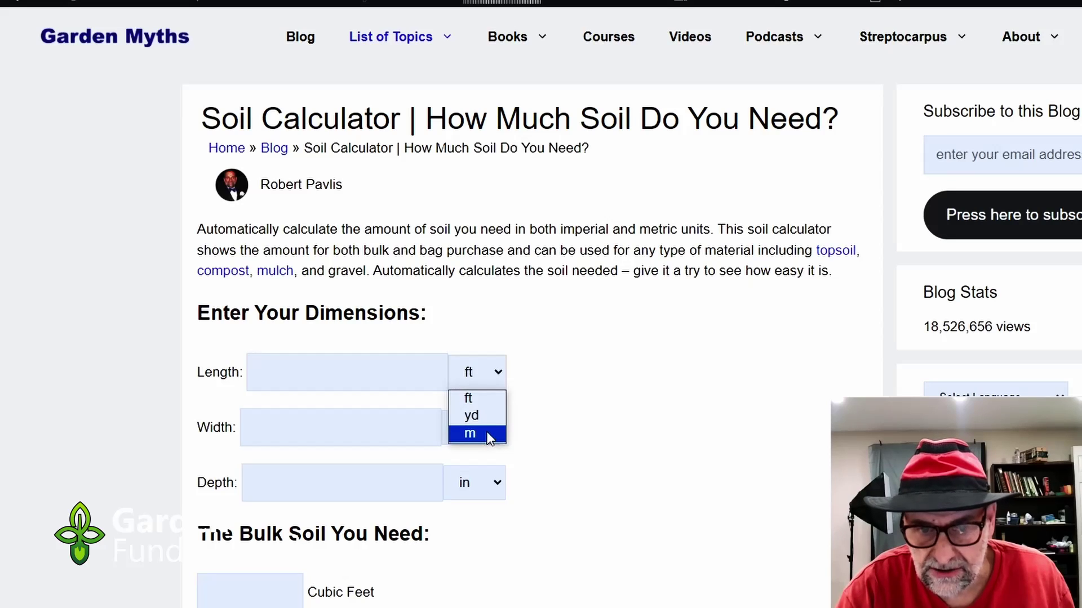
pyautogui.click(477, 397)
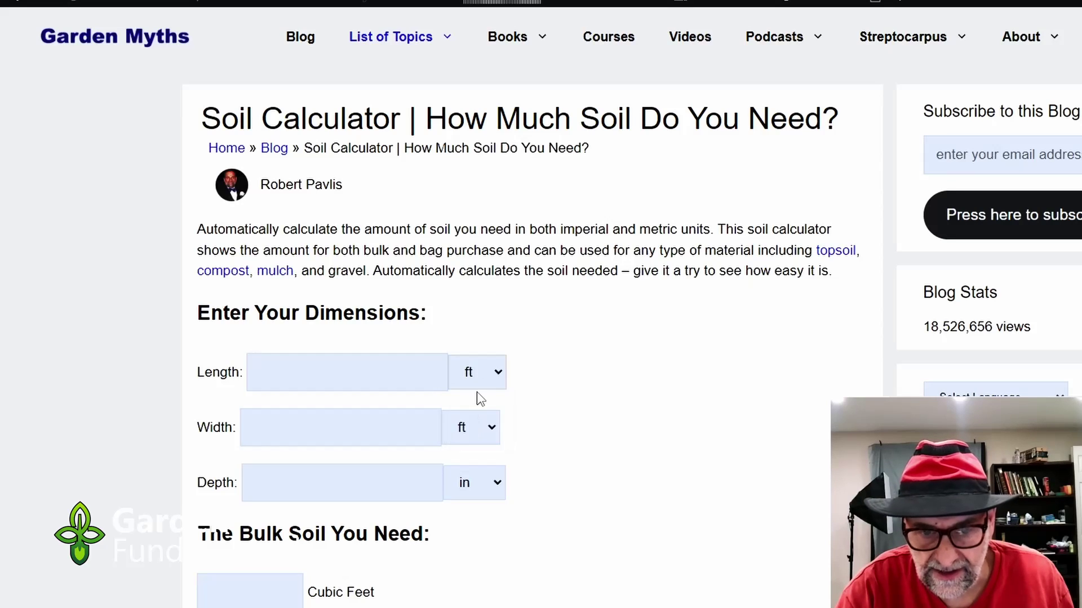
pyautogui.click(497, 486)
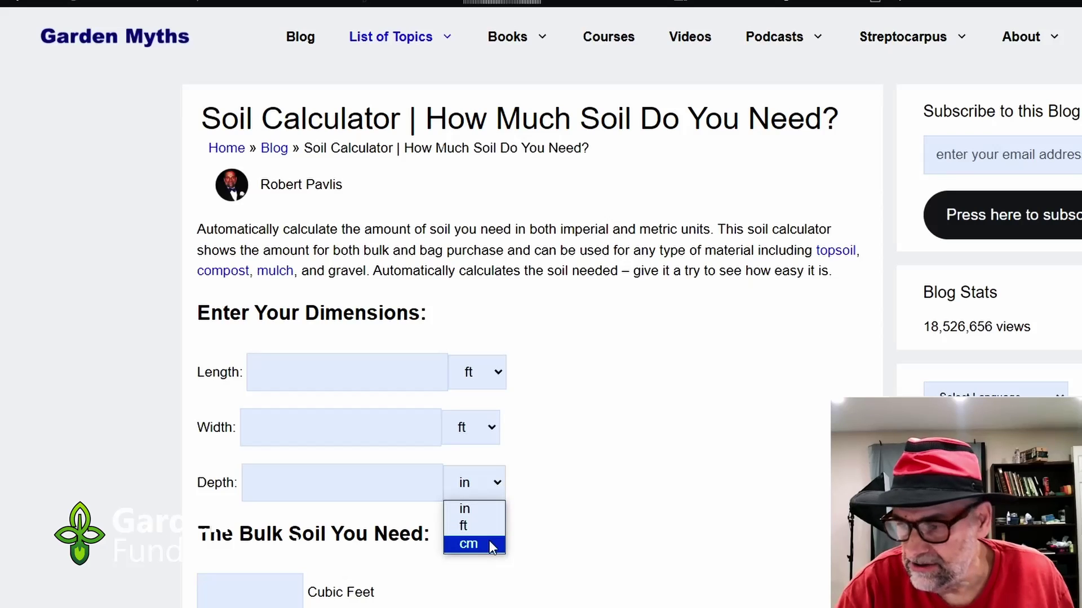
pyautogui.click(478, 508)
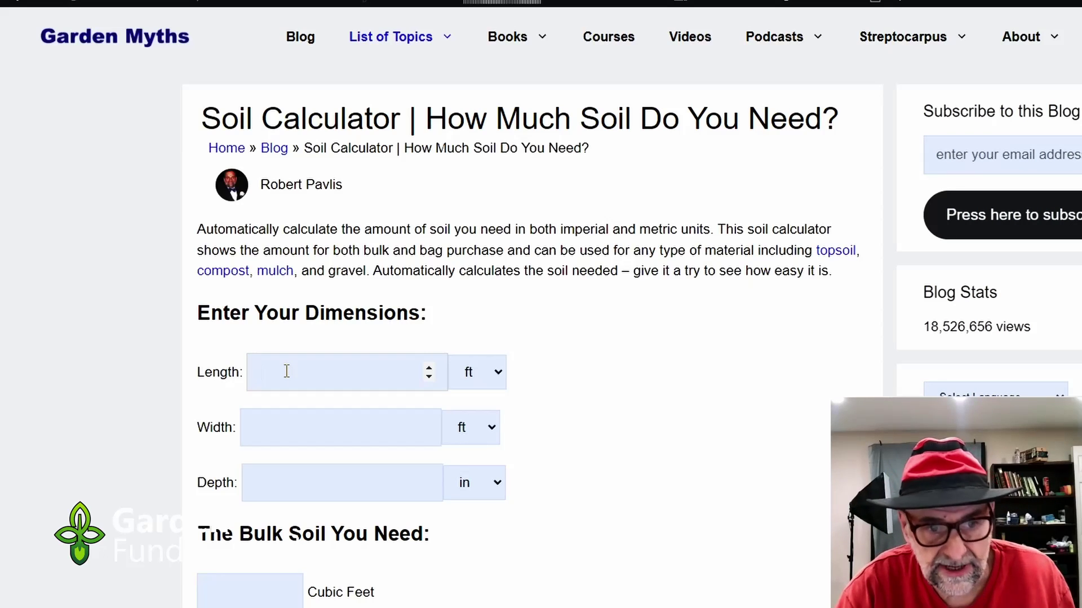
# Enter Length 8 ft, Width 4 ft and Depth 24, keeping inches as the depth unit.
pyautogui.write('8')
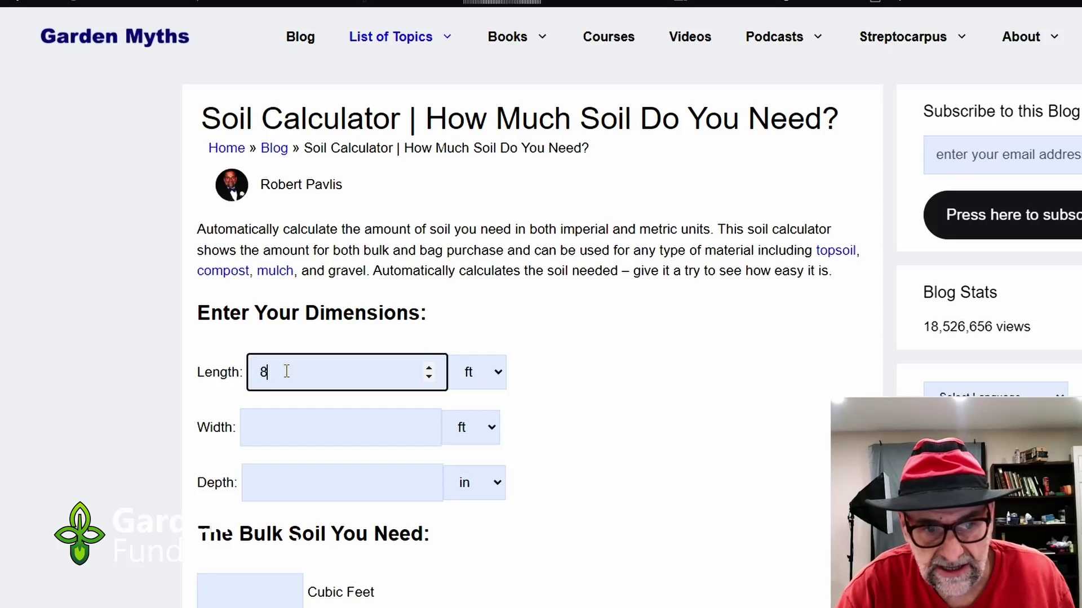
pyautogui.click(262, 426)
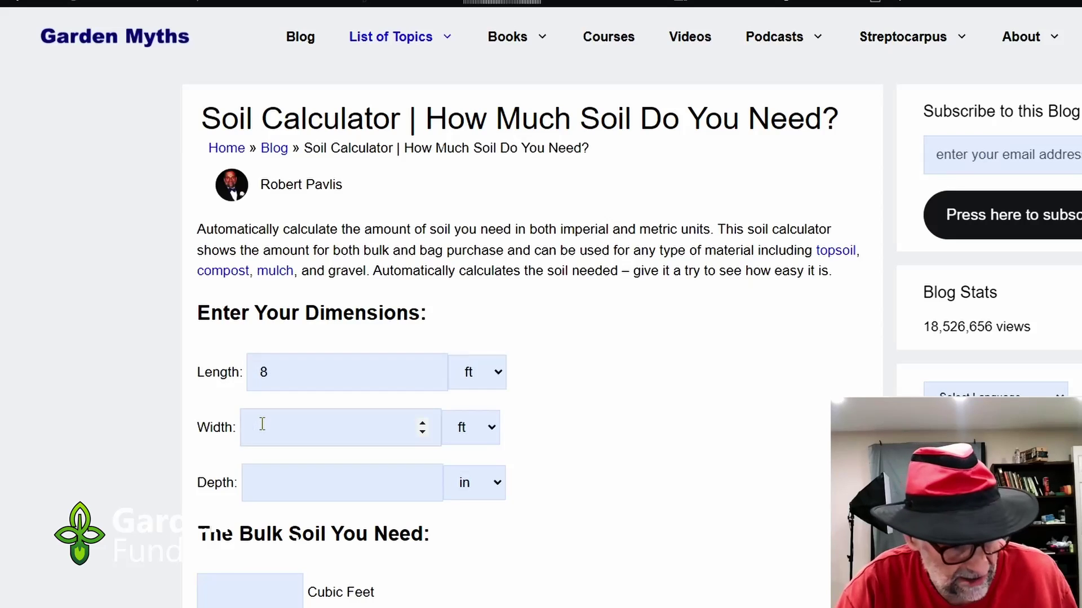
pyautogui.write('4')
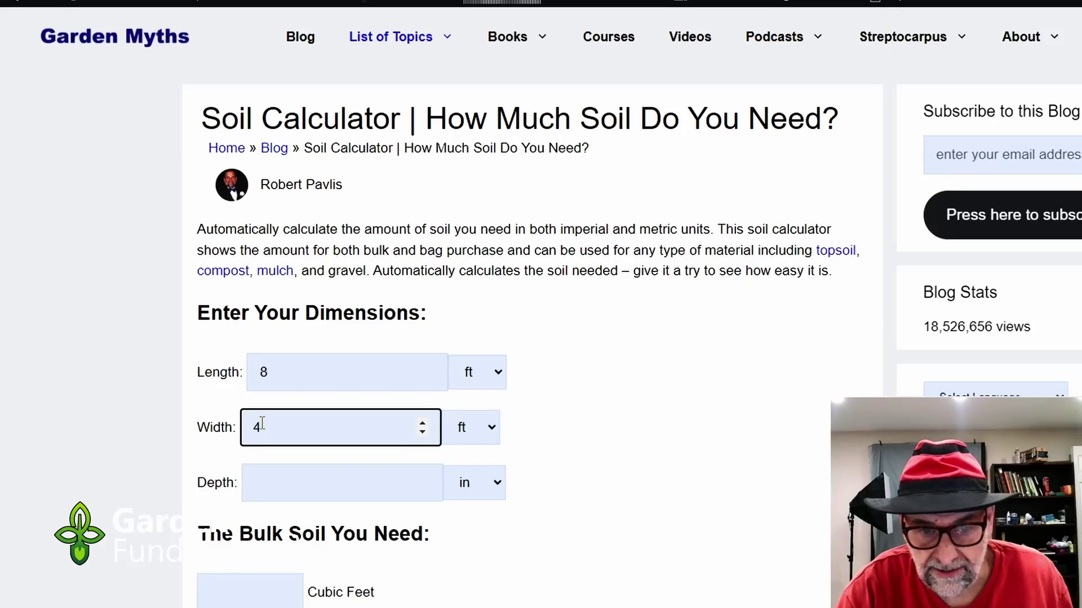
pyautogui.click(277, 478)
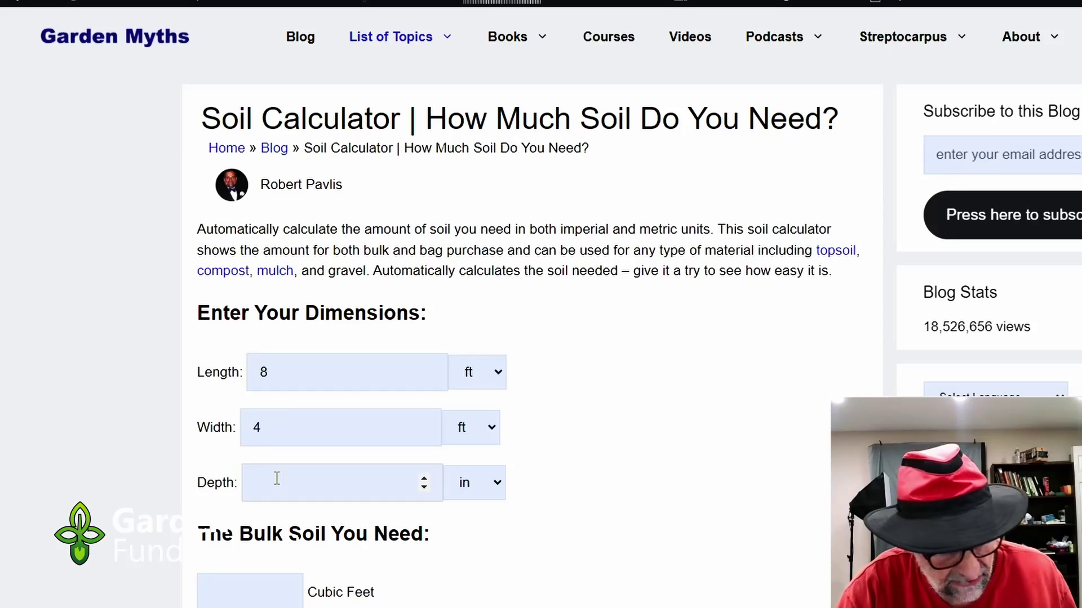
pyautogui.write('24')
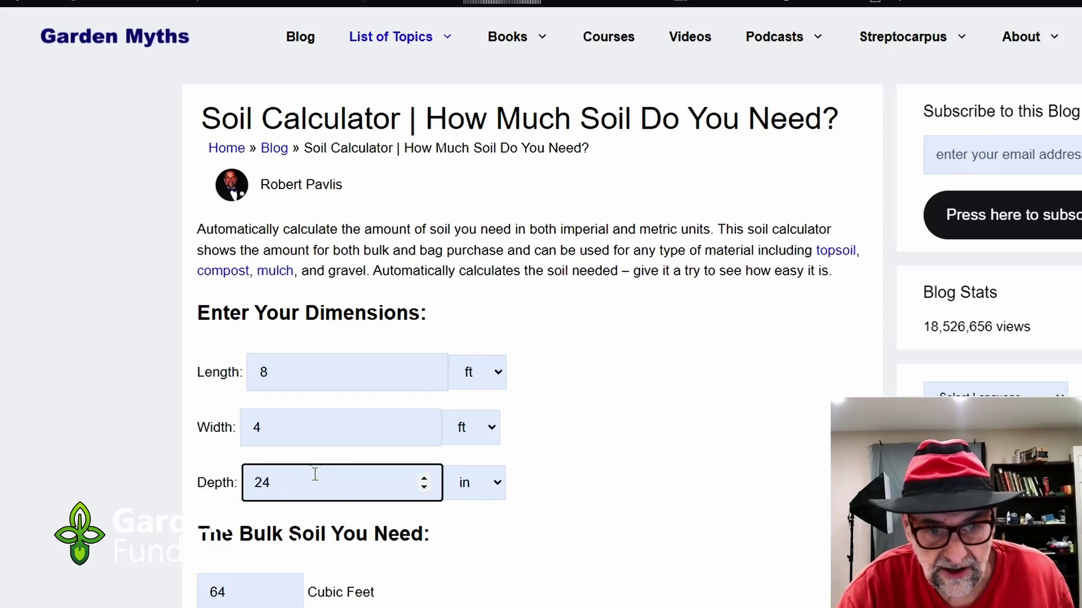
pyautogui.click(498, 483)
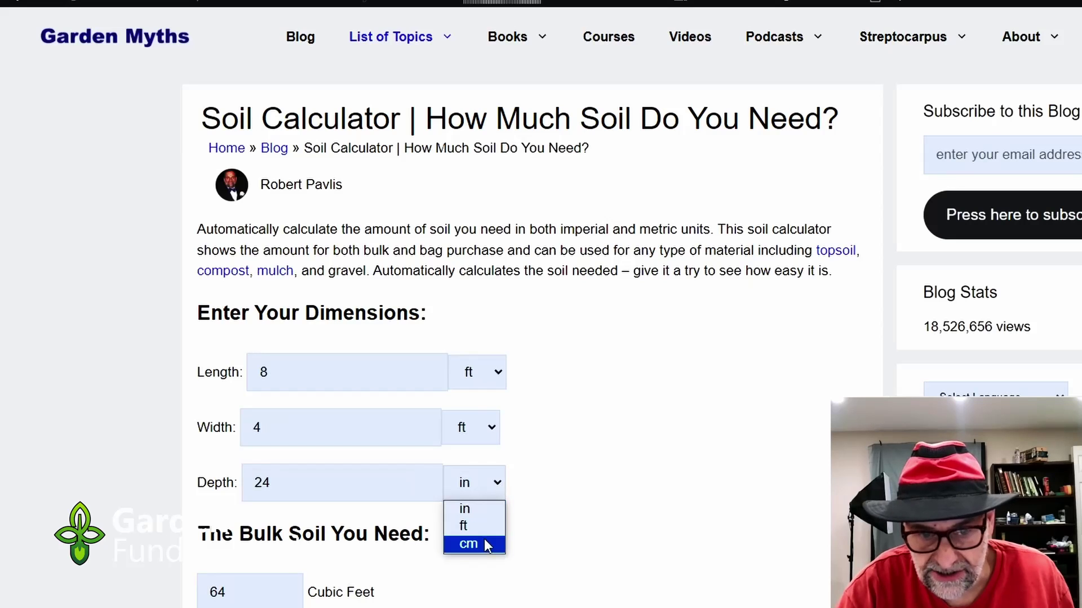
pyautogui.click(557, 484)
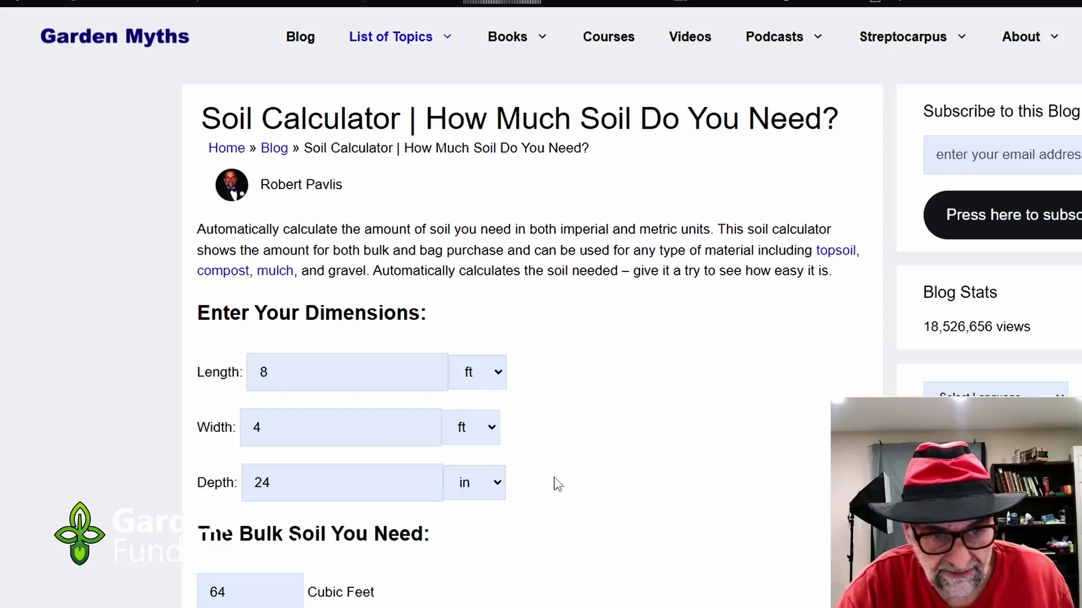
pyautogui.scroll(-3, 490, 491)
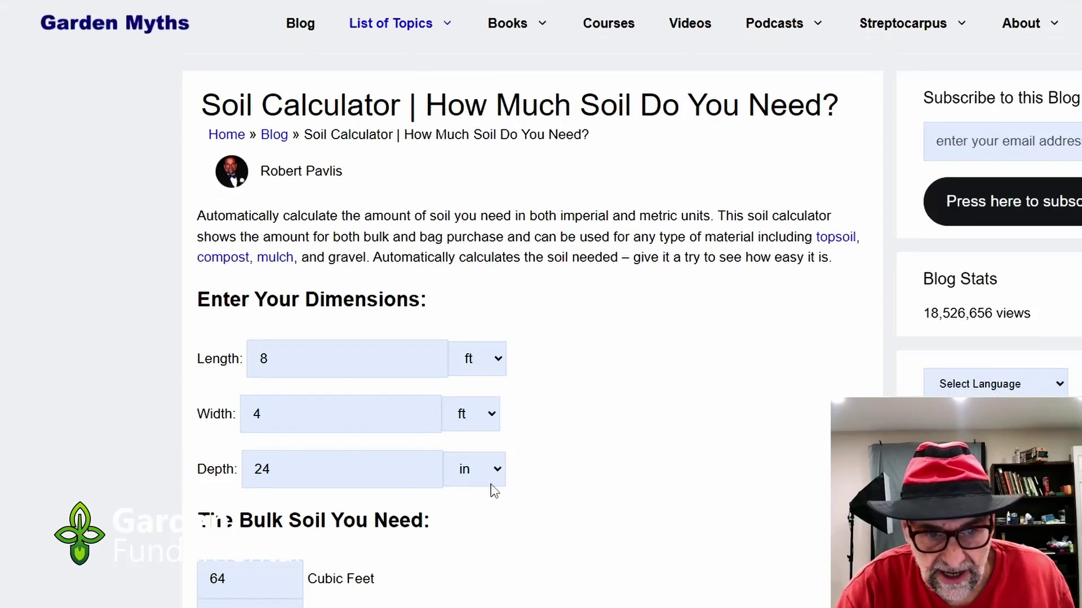
pyautogui.scroll(-1, 493, 398)
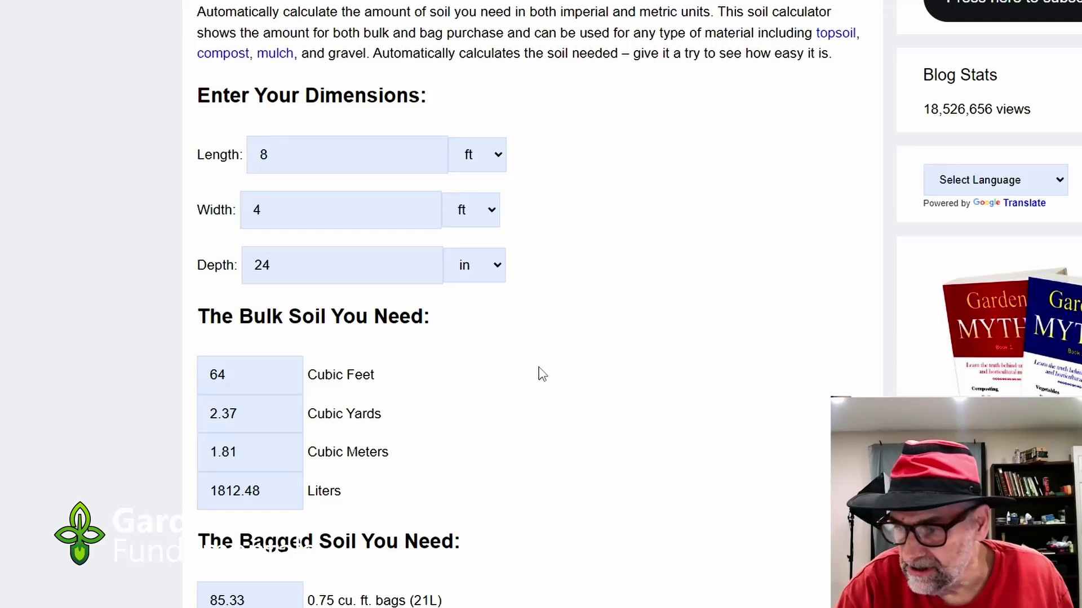
pyautogui.scroll(-8, 542, 374)
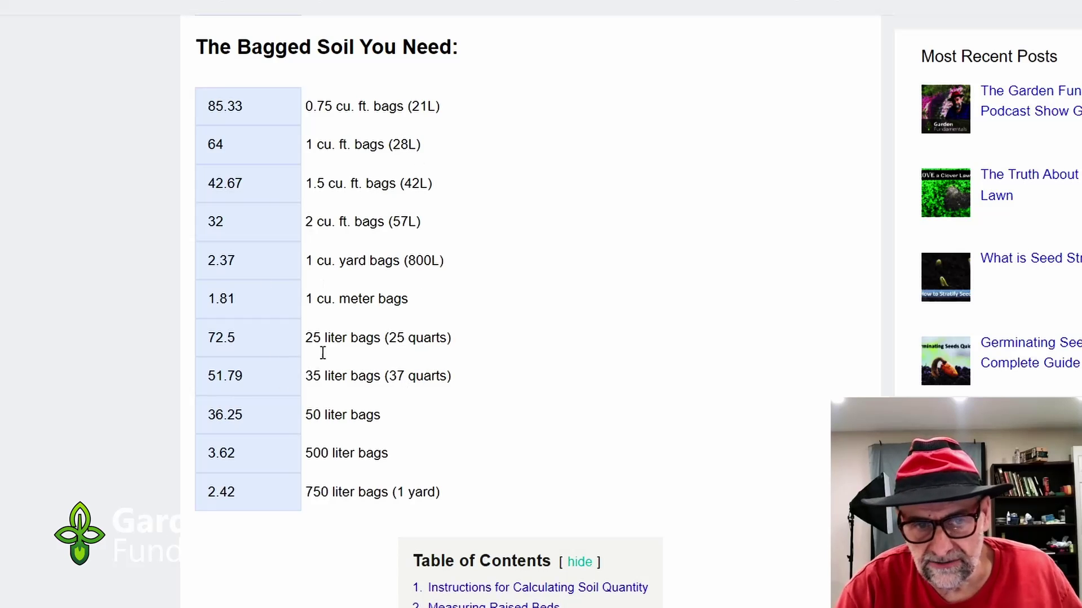
pyautogui.scroll(8, 480, 359)
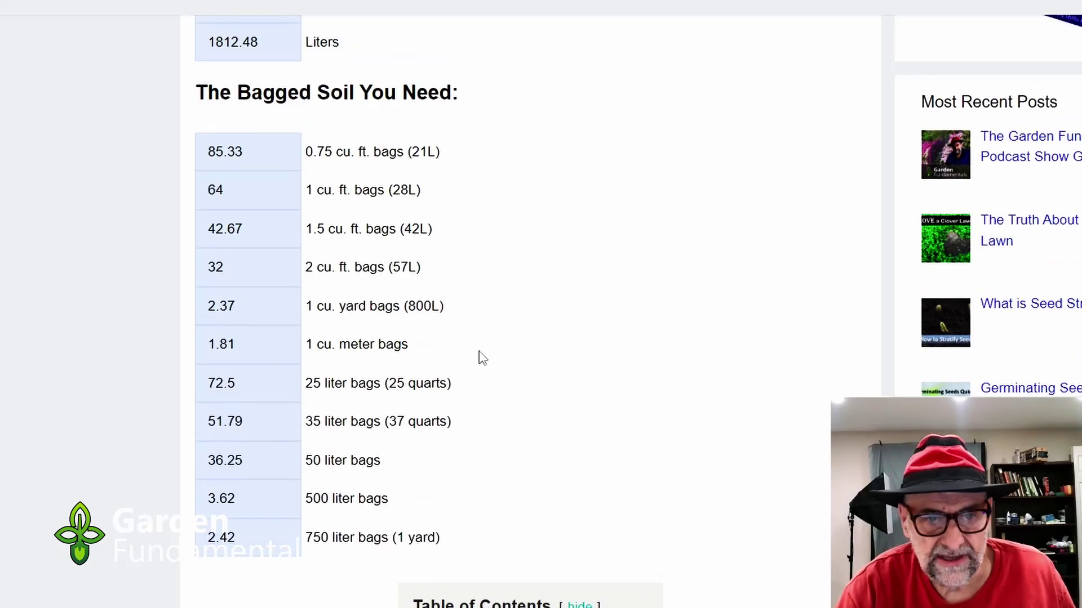
pyautogui.scroll(2, 483, 358)
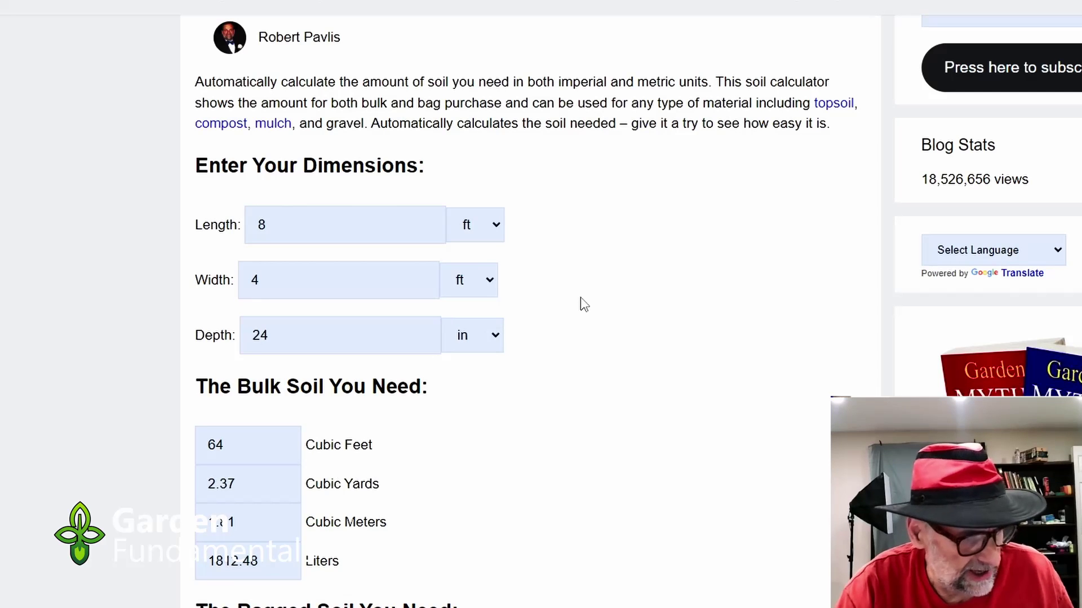
# Change the bed to 87 ft × 3.5 ft × 2 in and review the 50.75 cubic feet result.
pyautogui.moveTo(284, 224); pyautogui.dragTo(251, 224)
pyautogui.write('87')
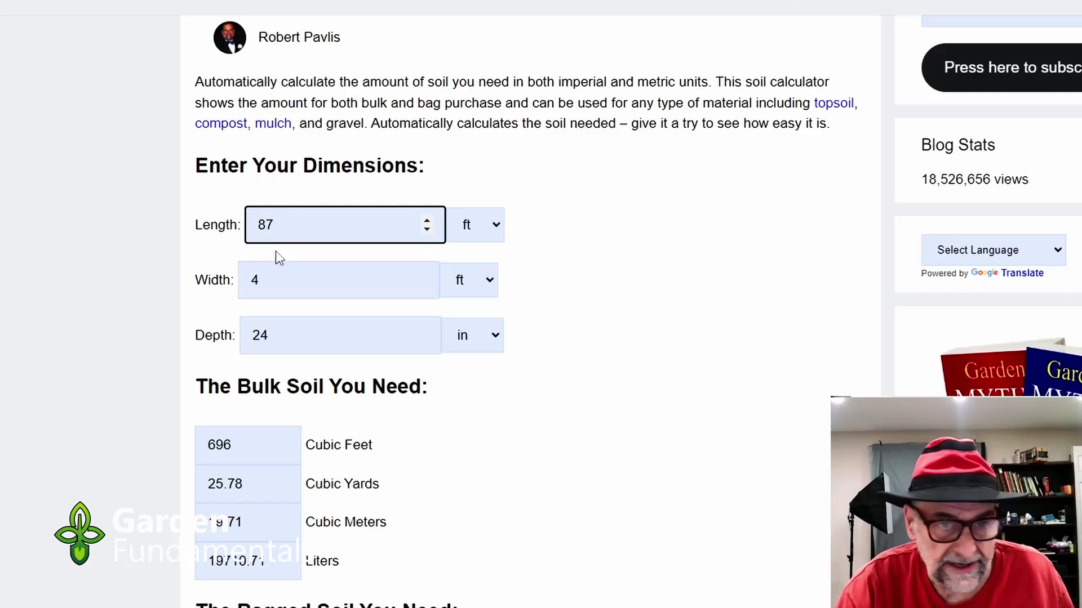
pyautogui.moveTo(285, 285); pyautogui.dragTo(250, 282)
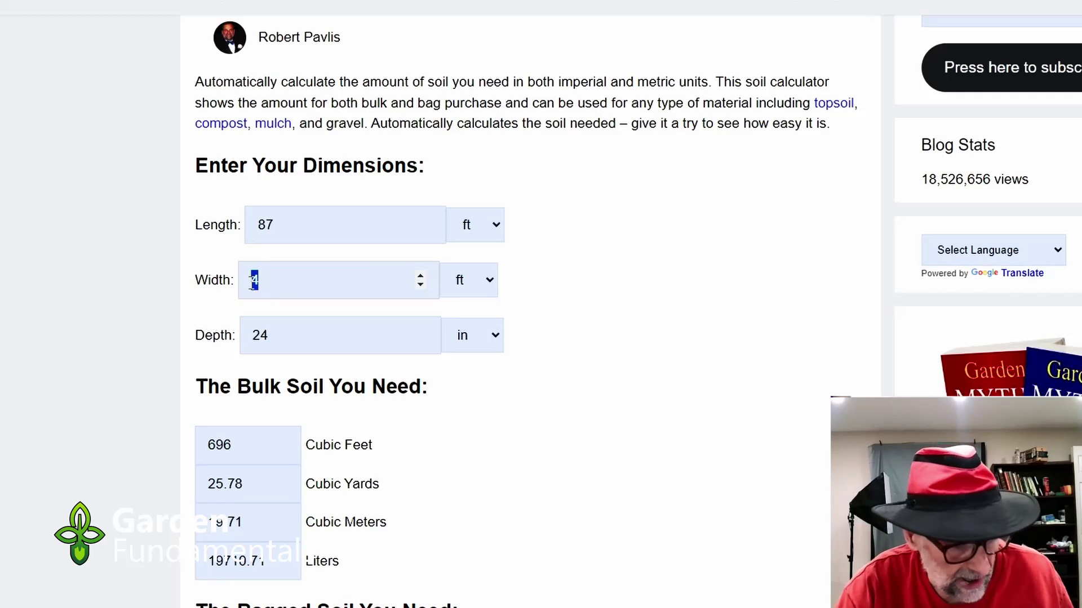
pyautogui.write('3.5')
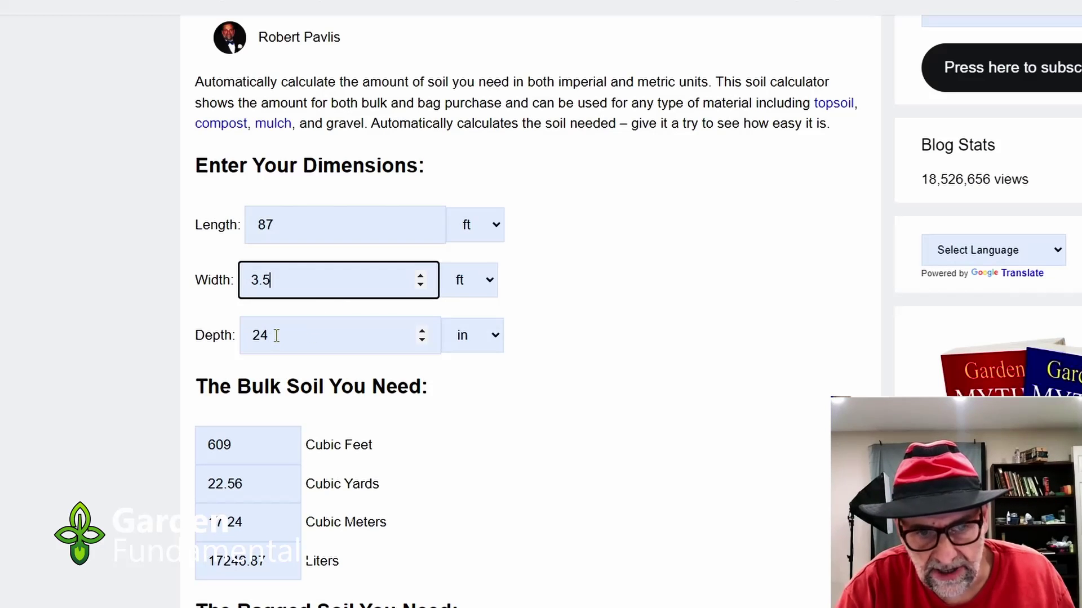
pyautogui.moveTo(277, 336); pyautogui.dragTo(249, 334)
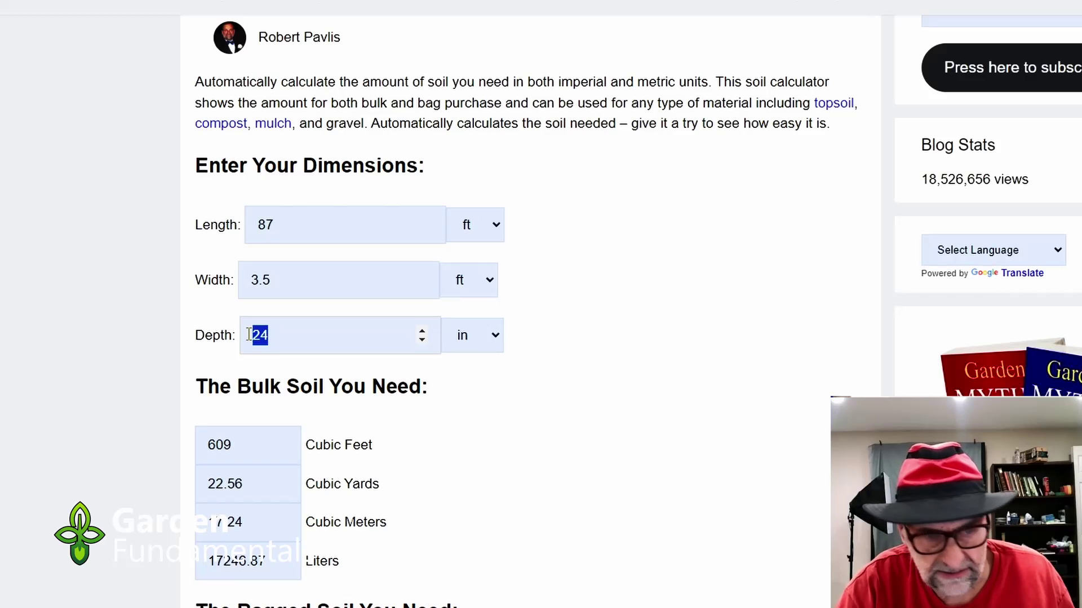
pyautogui.write('2')
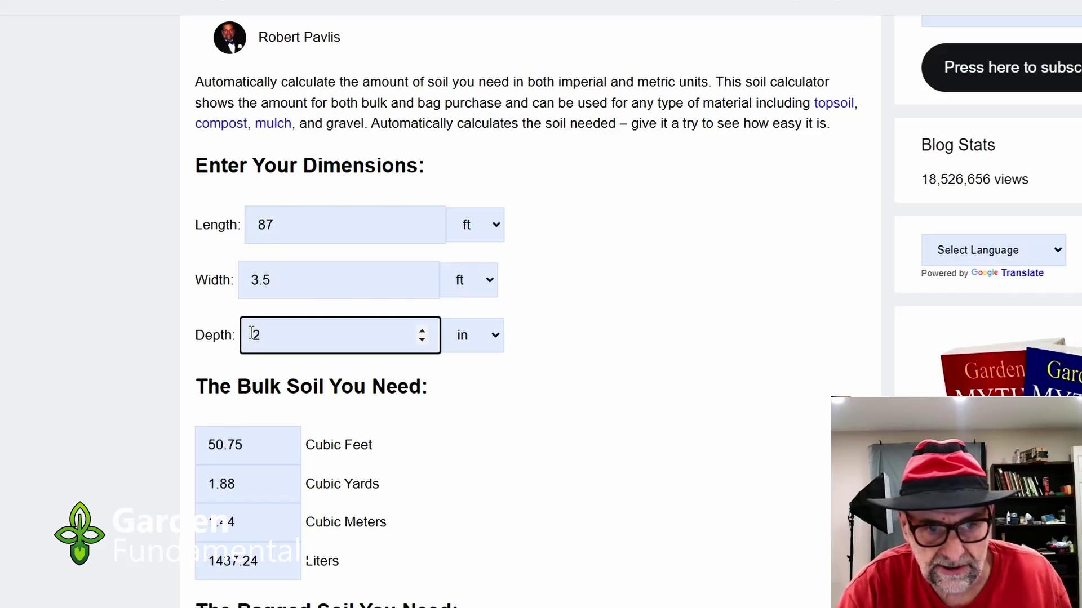
pyautogui.scroll(-2, 379, 350)
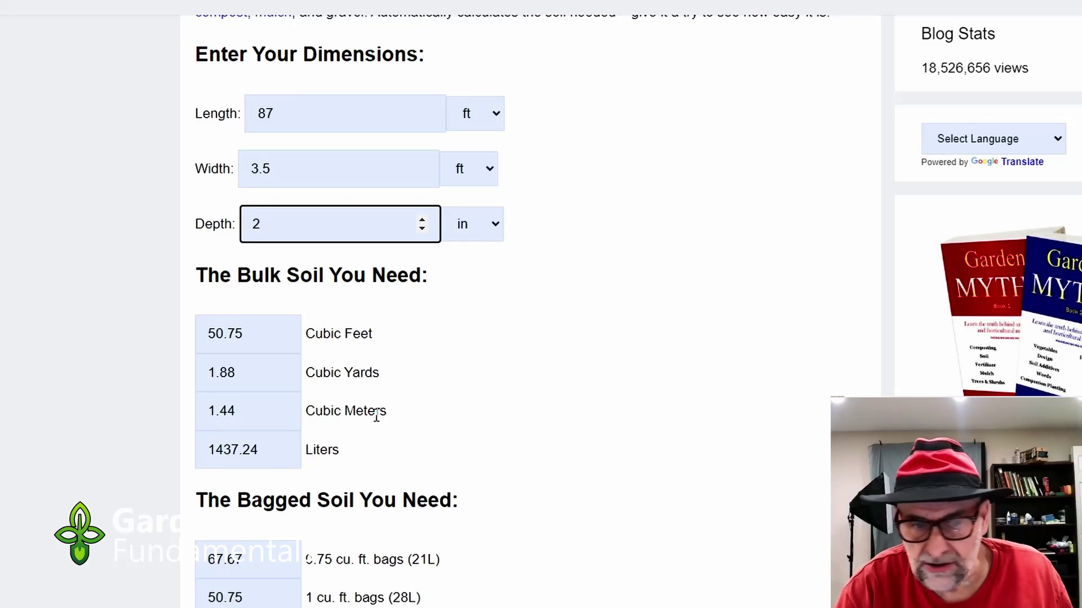
pyautogui.scroll(-10, 396, 396)
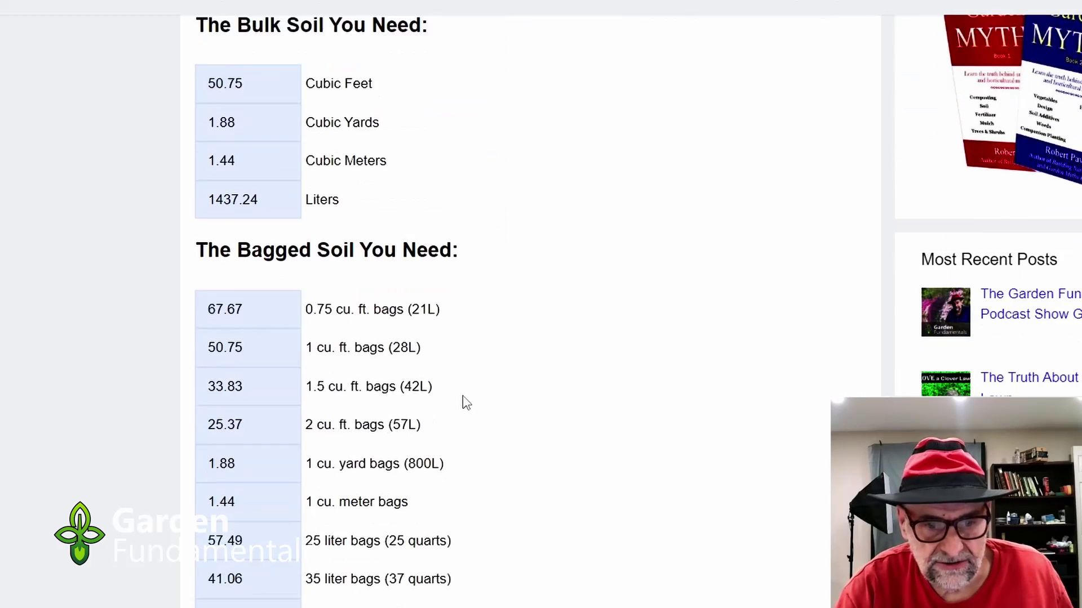
pyautogui.scroll(-5, 361, 403)
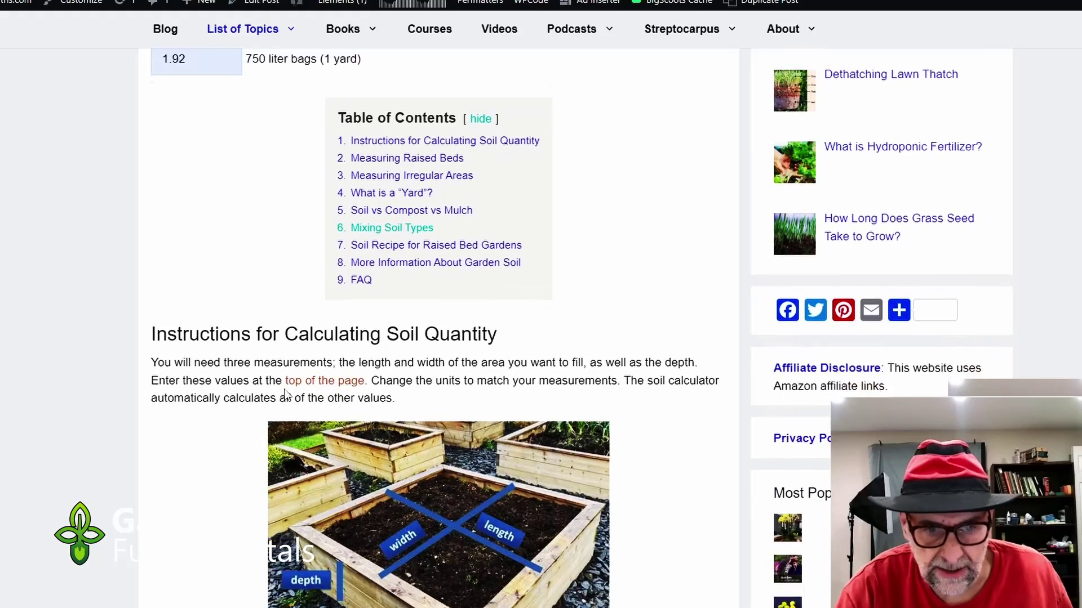
pyautogui.scroll(-3, 284, 394)
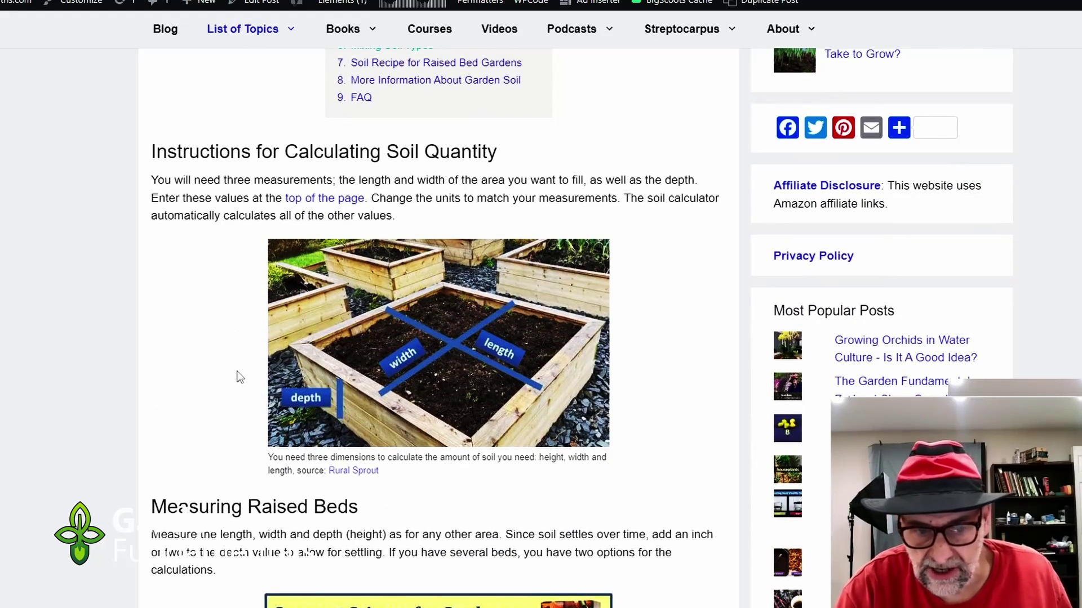
pyautogui.scroll(-8, 239, 377)
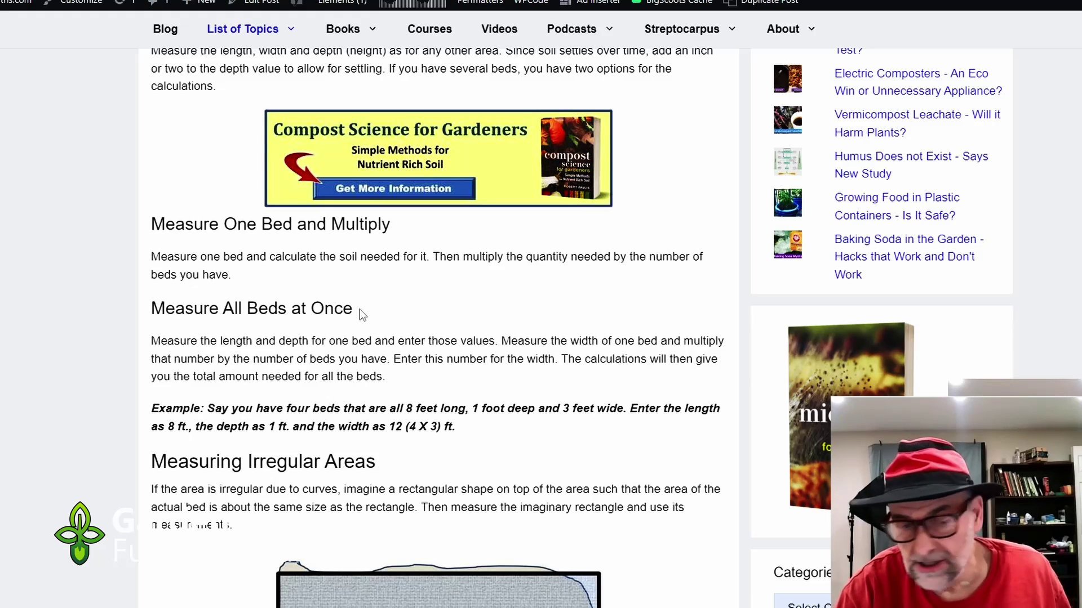
pyautogui.scroll(-5, 254, 329)
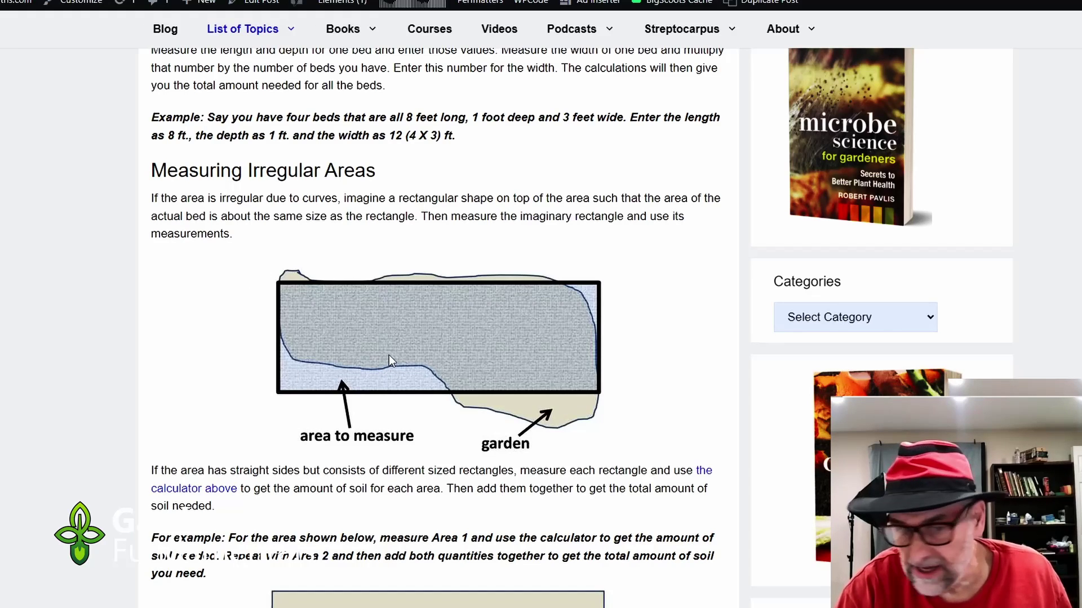
pyautogui.scroll(-8, 389, 355)
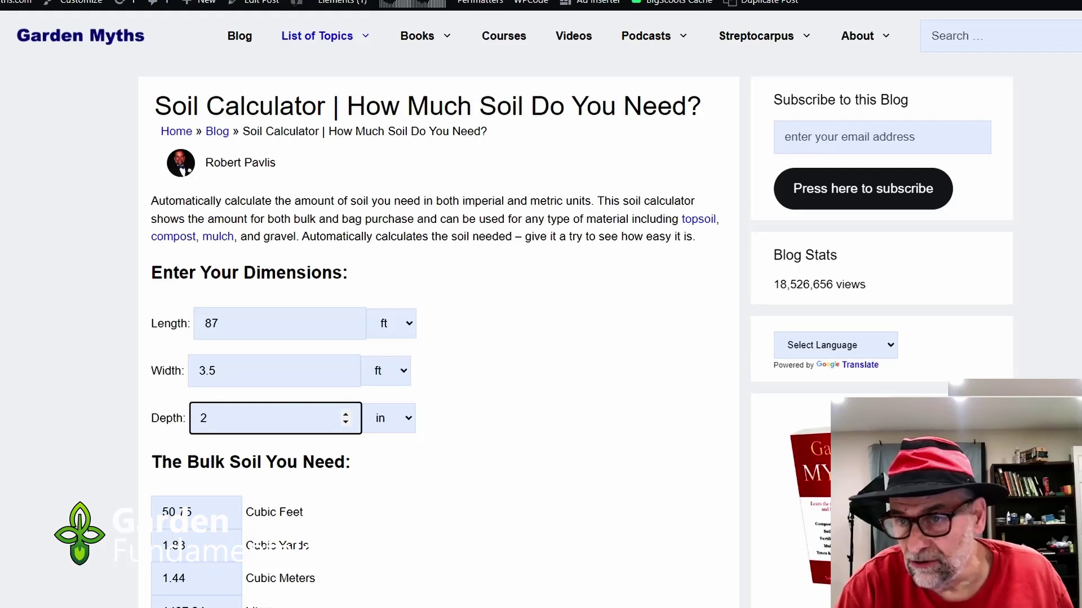
pyautogui.moveTo(648, 29)
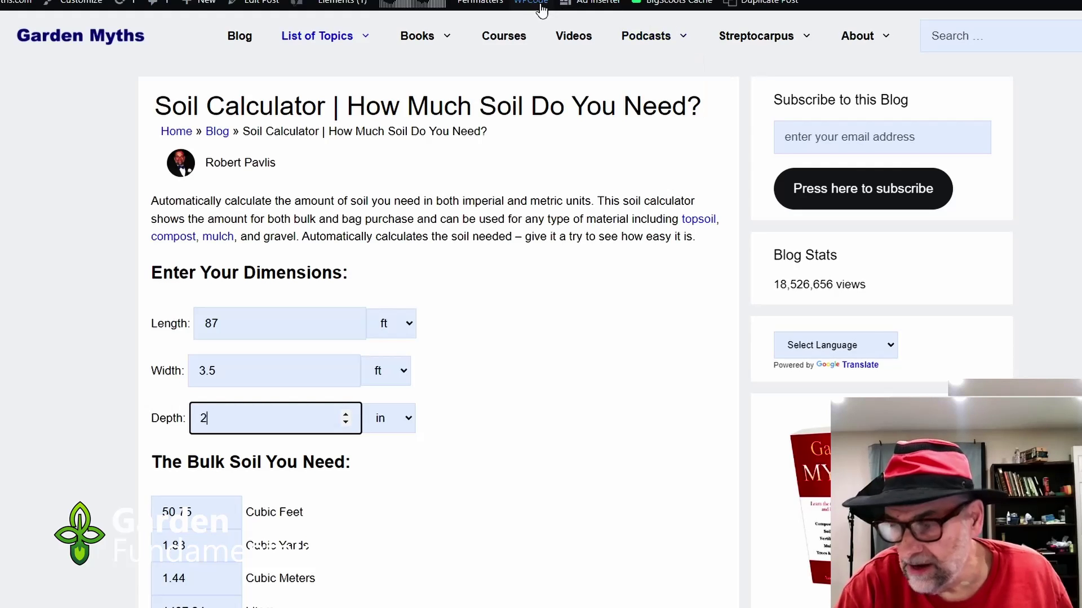